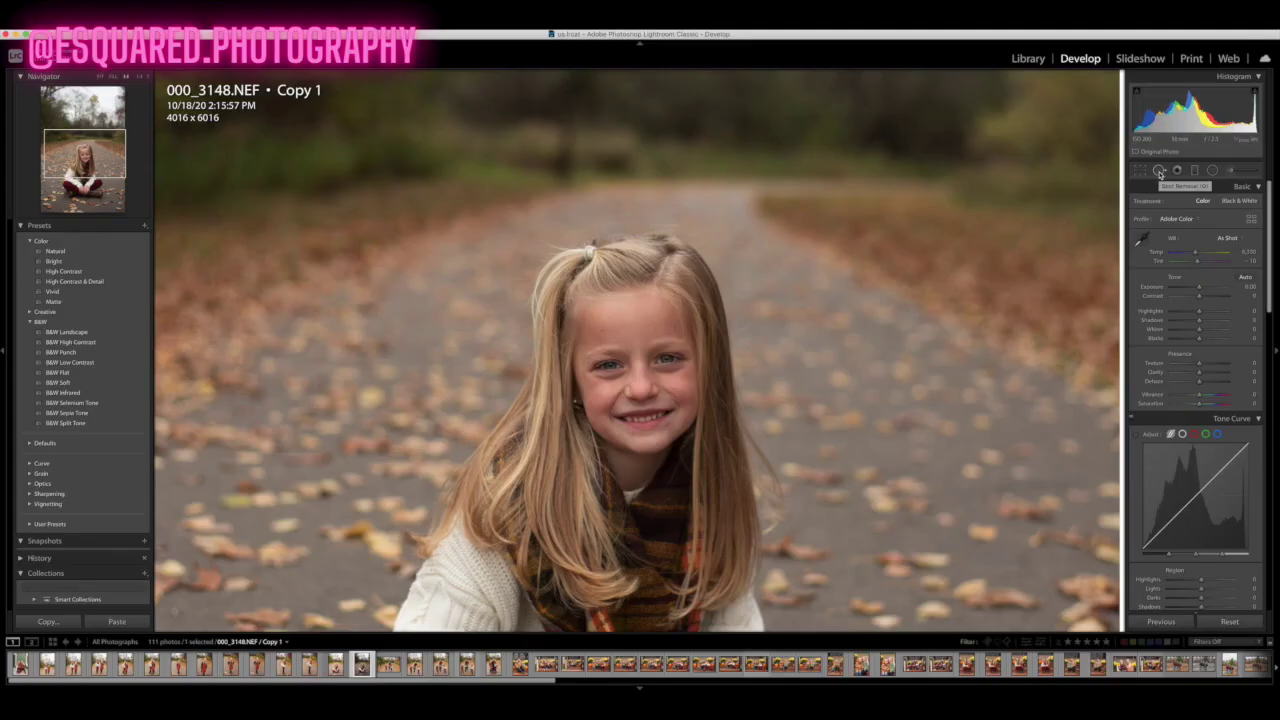
Activate Spot Removal in Heal mode with a brush size of 26 and a feather of 0
{"action": "left_click", "coordinate": [1159, 171]}
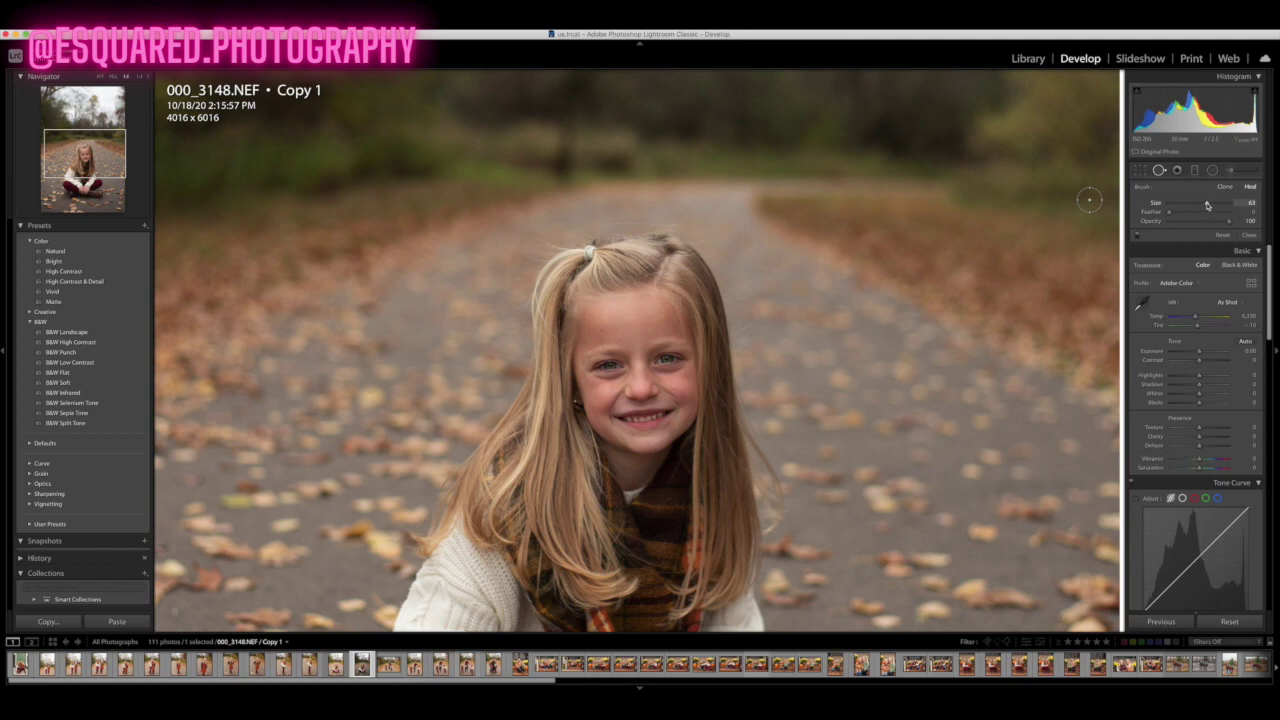
{"action": "left_click_drag", "start_coordinate": [1207, 205], "coordinate": [1185, 210]}
{"action": "left_click_drag", "start_coordinate": [1176, 214], "coordinate": [1208, 216]}
{"action": "left_click_drag", "start_coordinate": [1208, 216], "coordinate": [1157, 220]}
Heal the blemish below the girl's mouth, trying different sample areas, and toggle the Spot Removal tool off and on
{"action": "left_click", "coordinate": [632, 430]}
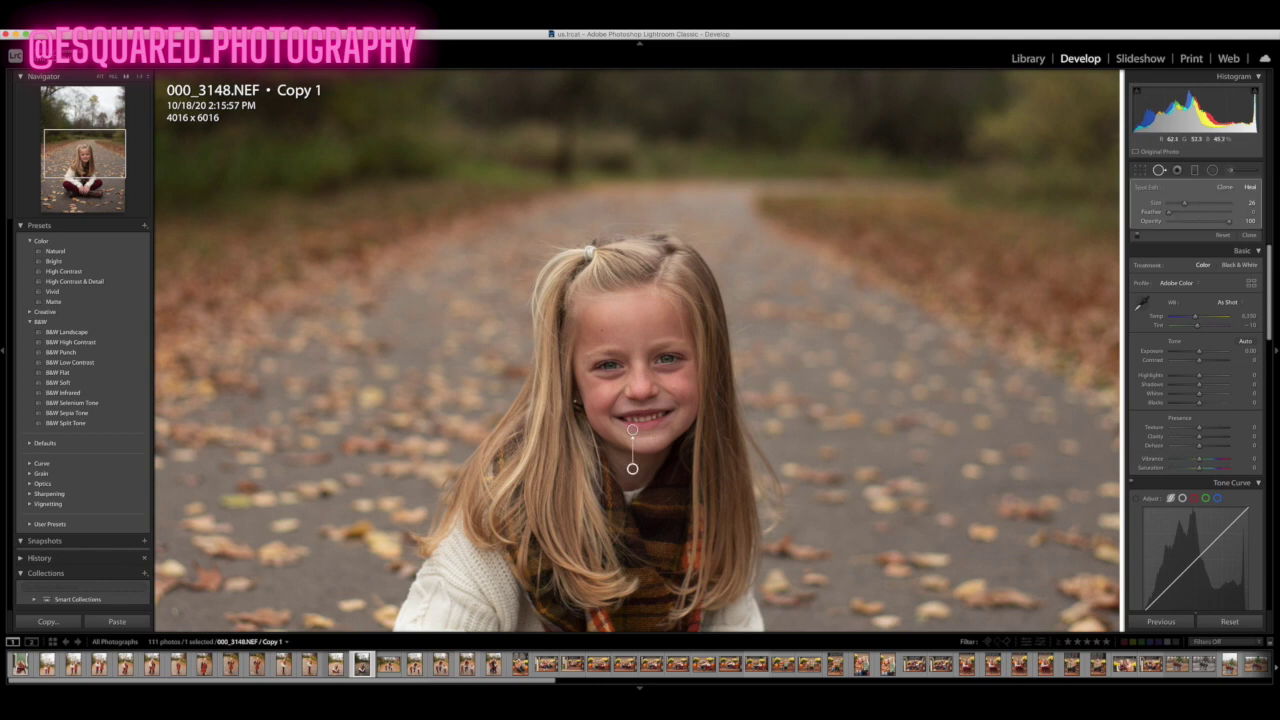
{"action": "left_click_drag", "start_coordinate": [633, 468], "coordinate": [656, 454]}
{"action": "left_click_drag", "start_coordinate": [656, 454], "coordinate": [661, 424]}
{"action": "key", "text": "q"}
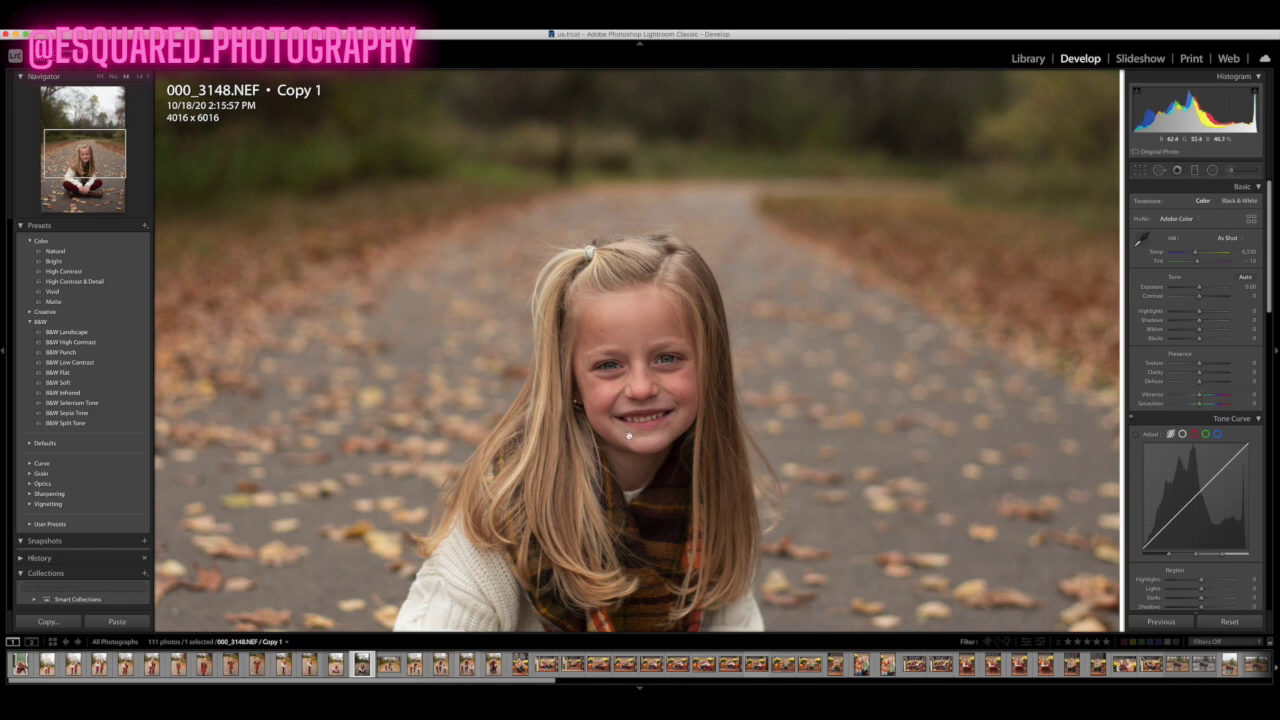
{"action": "key", "text": "q"}
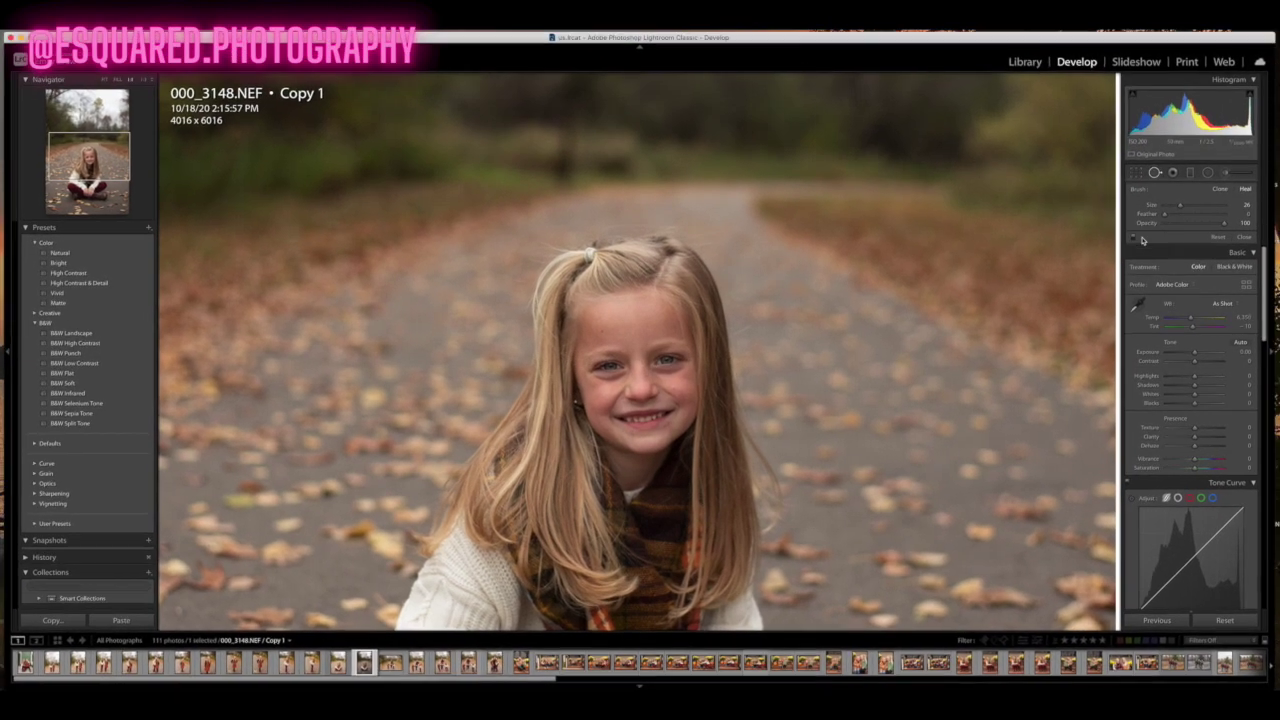
Raise the Spot Removal feather to 65 and switch the brush to Clone mode
{"action": "left_click_drag", "start_coordinate": [1164, 213], "coordinate": [1206, 216]}
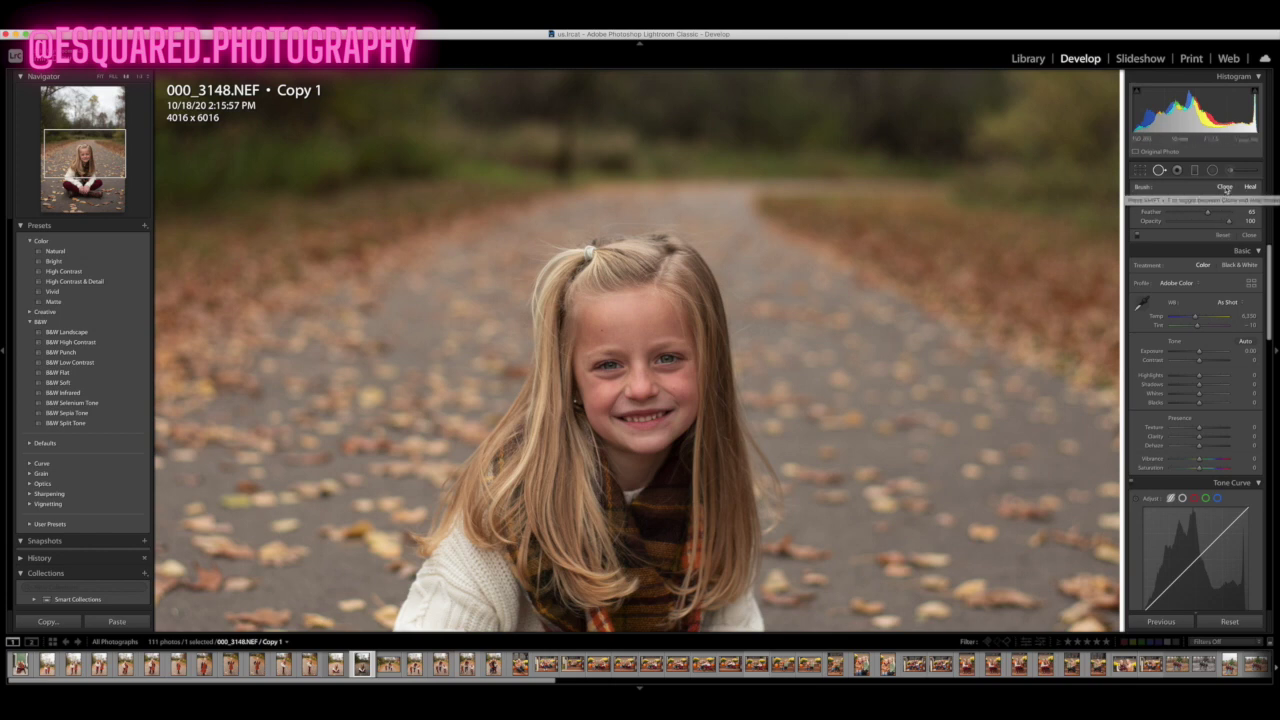
{"action": "left_click", "coordinate": [1224, 188]}
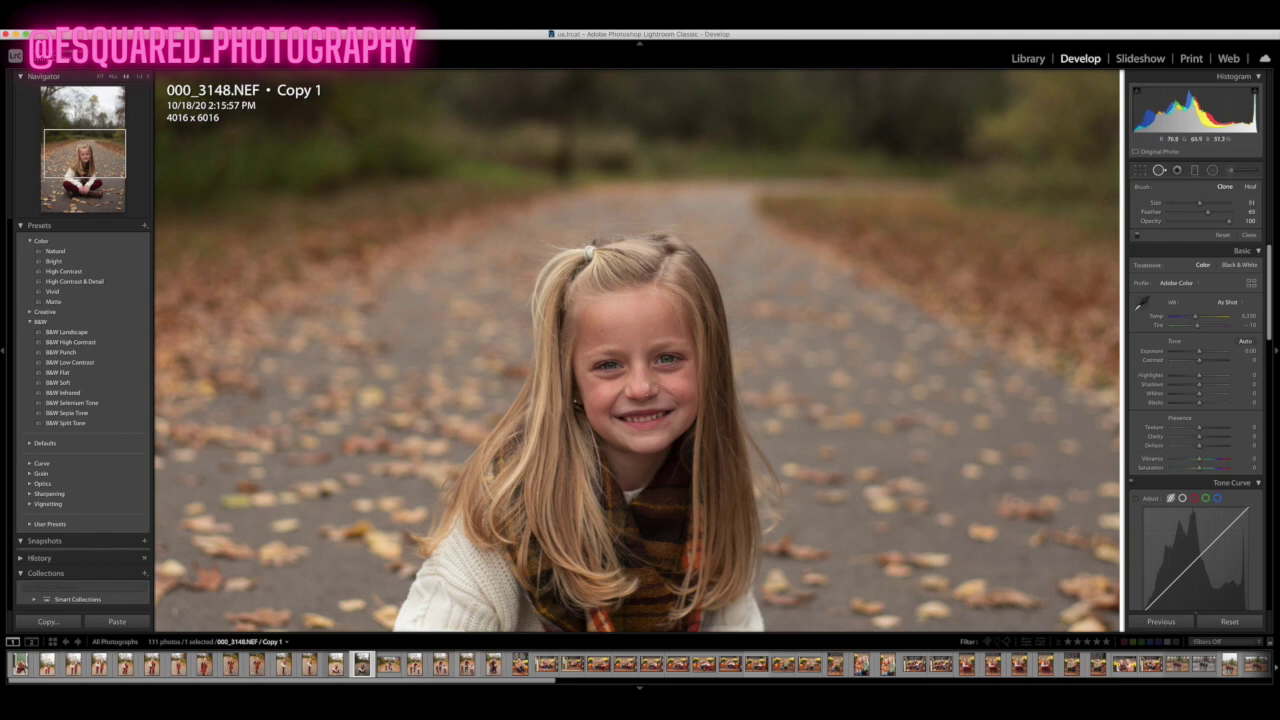
Try cloning over a spot on the girl's forehead, moving the sample area across her skin, hair and the background
{"action": "left_click", "coordinate": [600, 330]}
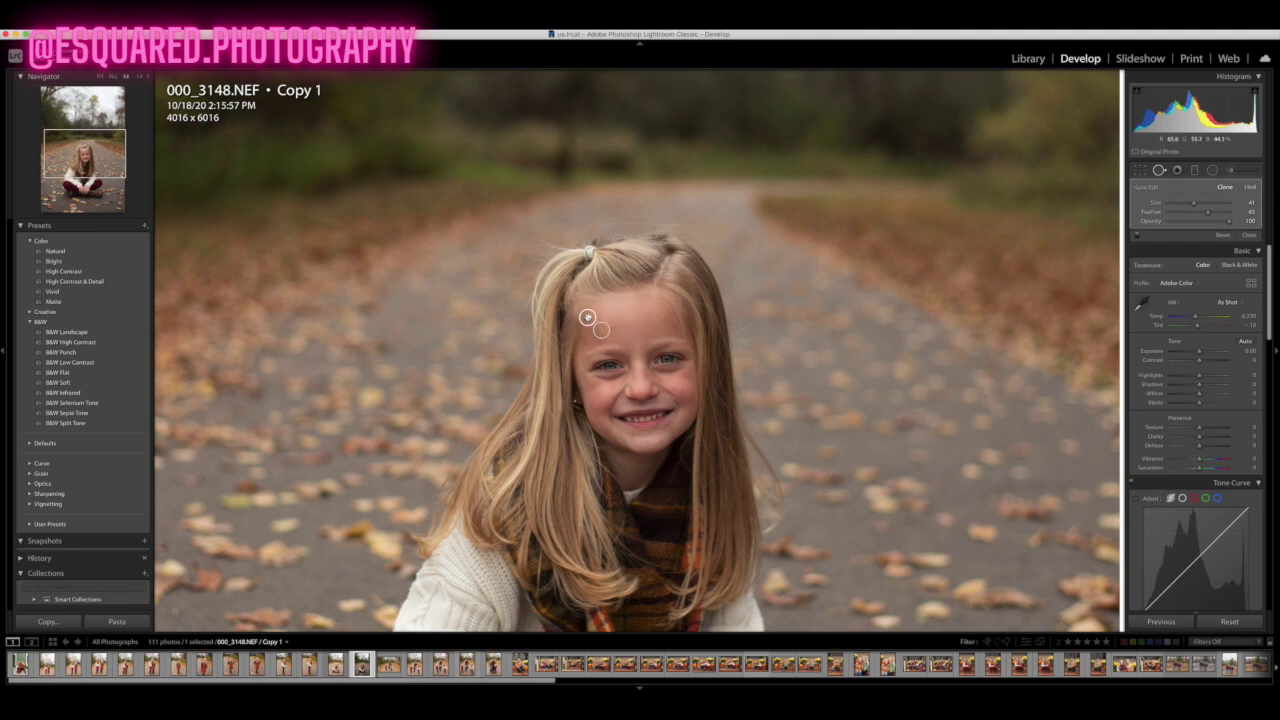
{"action": "key", "text": "Delete"}
{"action": "mouse_move", "coordinate": [601, 329]}
{"action": "left_mouse_down"}
{"action": "mouse_move", "coordinate": [627, 330]}
{"action": "mouse_move", "coordinate": [626, 346]}
{"action": "mouse_move", "coordinate": [656, 304]}
{"action": "mouse_move", "coordinate": [617, 346]}
{"action": "left_mouse_up"}
{"action": "left_click_drag", "start_coordinate": [651, 303], "coordinate": [628, 311]}
{"action": "left_click_drag", "start_coordinate": [629, 311], "coordinate": [553, 244]}
{"action": "left_click_drag", "start_coordinate": [553, 244], "coordinate": [392, 139]}
{"action": "key", "text": "Escape"}
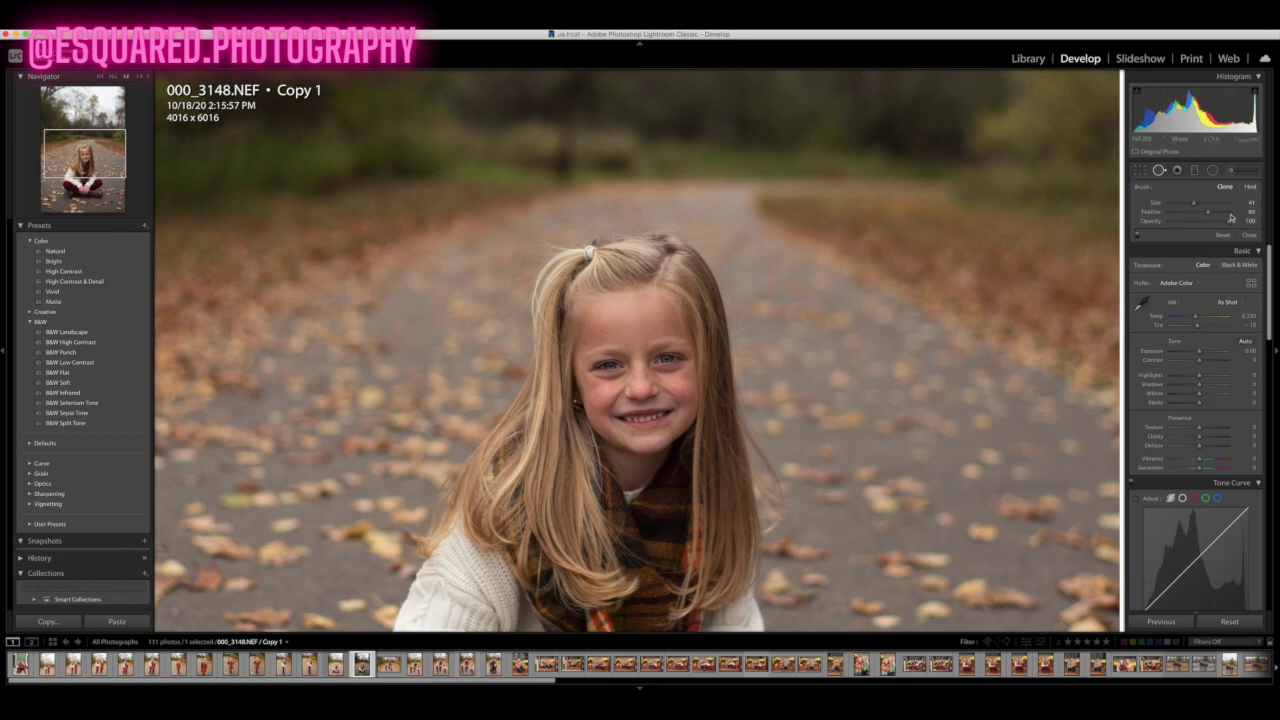
{"action": "left_click", "coordinate": [1251, 187]}
{"action": "left_click", "coordinate": [616, 326]}
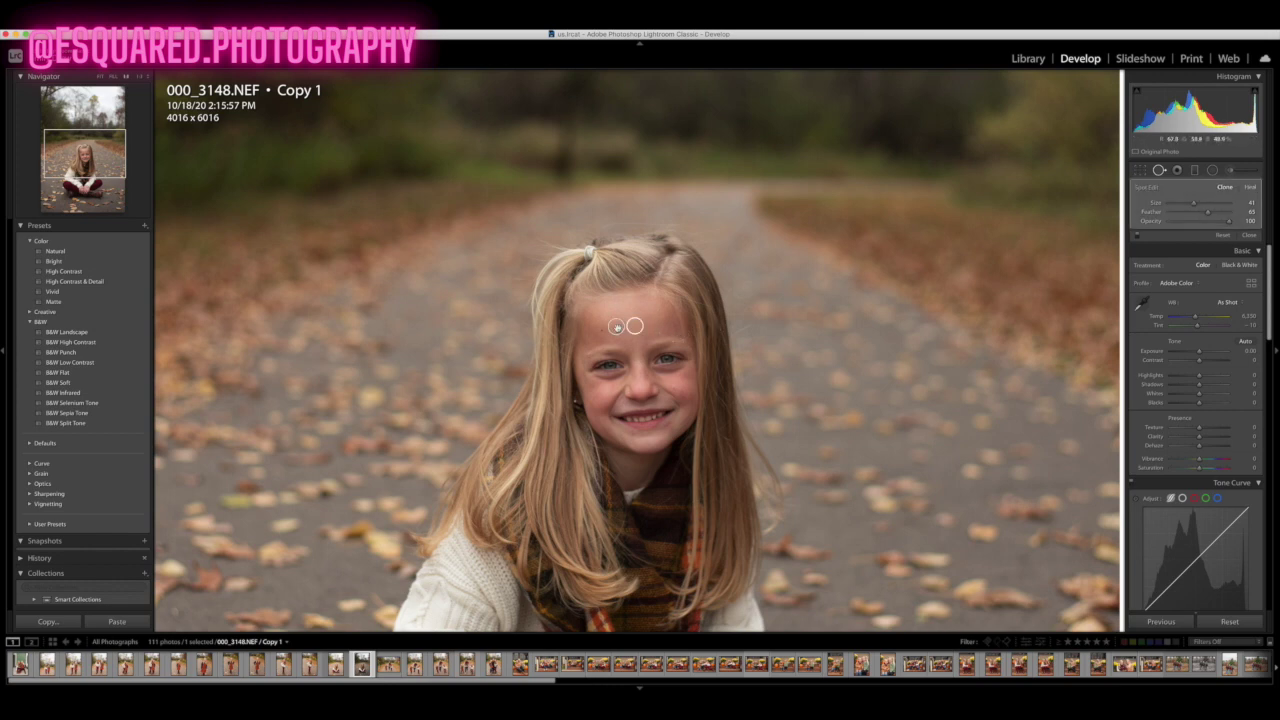
{"action": "key", "text": "Delete"}
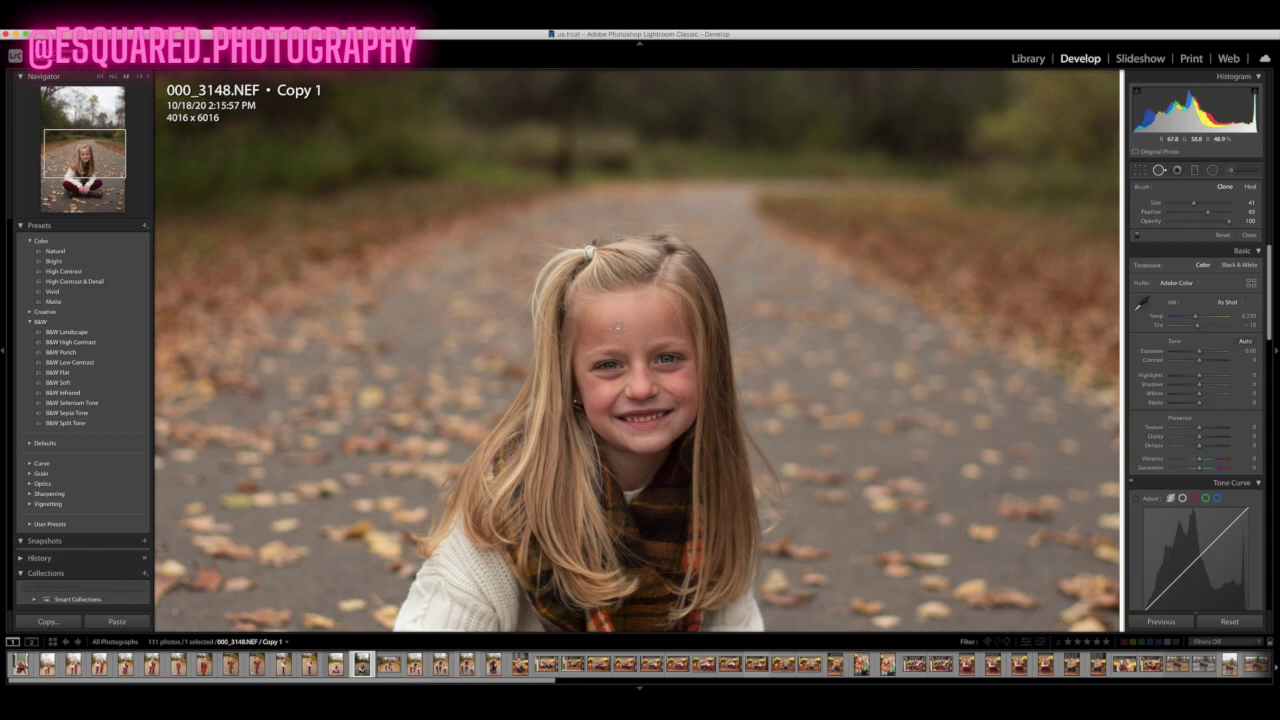
Switch the brush to Heal mode and try healing a forehead spot with the sample area moved across the forehead
{"action": "left_click", "coordinate": [1250, 186]}
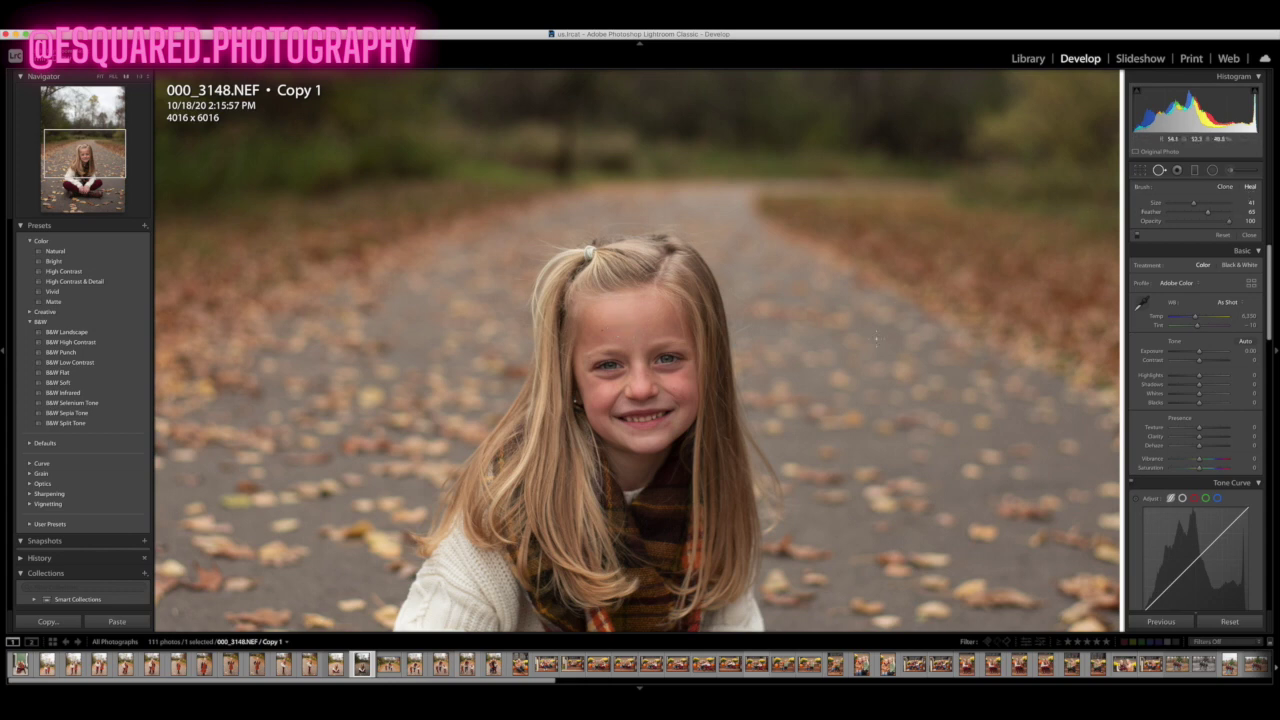
{"action": "left_click", "coordinate": [601, 328]}
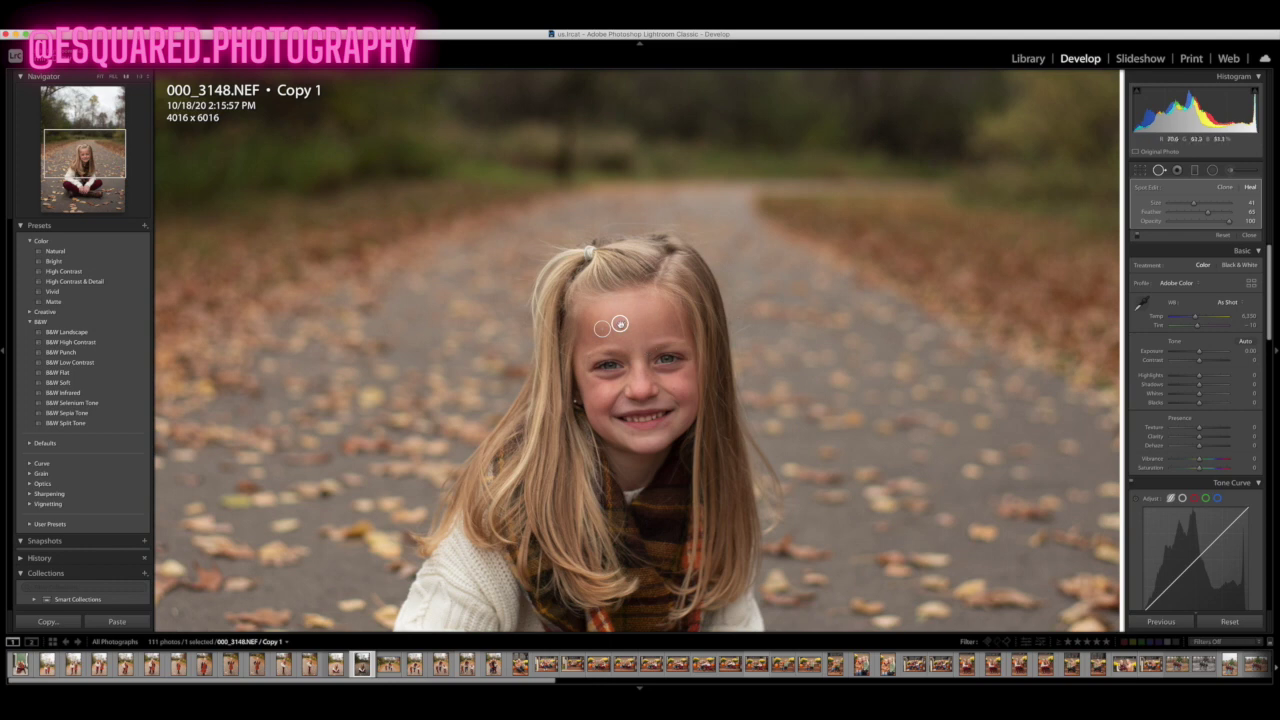
{"action": "key", "text": "Delete"}
{"action": "left_click_drag", "start_coordinate": [612, 321], "coordinate": [629, 310]}
{"action": "mouse_move", "coordinate": [631, 310]}
{"action": "left_mouse_down"}
{"action": "mouse_move", "coordinate": [358, 139]}
{"action": "mouse_move", "coordinate": [317, 157]}
{"action": "mouse_move", "coordinate": [366, 123]}
{"action": "mouse_move", "coordinate": [303, 168]}
{"action": "mouse_move", "coordinate": [346, 126]}
{"action": "mouse_move", "coordinate": [394, 120]}
{"action": "mouse_move", "coordinate": [343, 149]}
{"action": "mouse_move", "coordinate": [345, 133]}
{"action": "mouse_move", "coordinate": [635, 343]}
{"action": "mouse_move", "coordinate": [627, 308]}
{"action": "left_mouse_up"}
{"action": "key", "text": "Escape"}
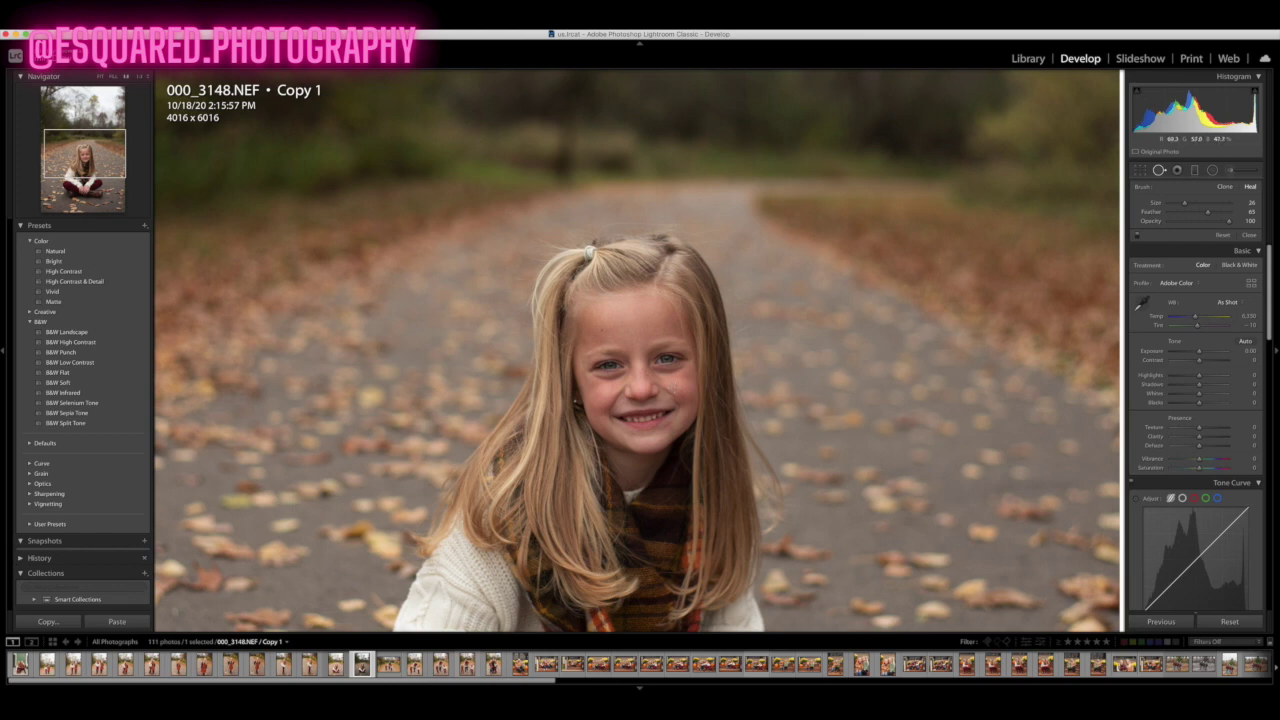
Heal the blemish on the girl's cheek beside her nose with a size 26 brush, adjusting the sample area
{"action": "left_click", "coordinate": [677, 389]}
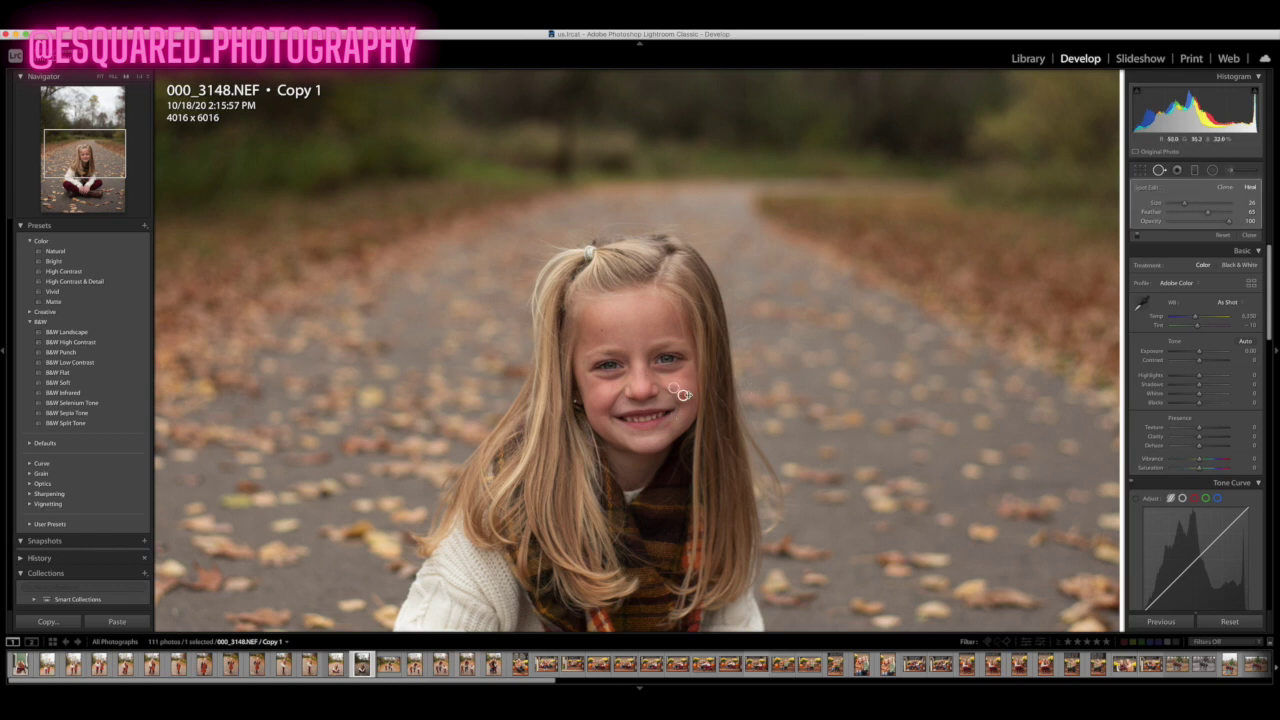
{"action": "left_click_drag", "start_coordinate": [681, 403], "coordinate": [680, 424]}
{"action": "left_click_drag", "start_coordinate": [666, 390], "coordinate": [604, 394]}
{"action": "key", "text": "Escape"}
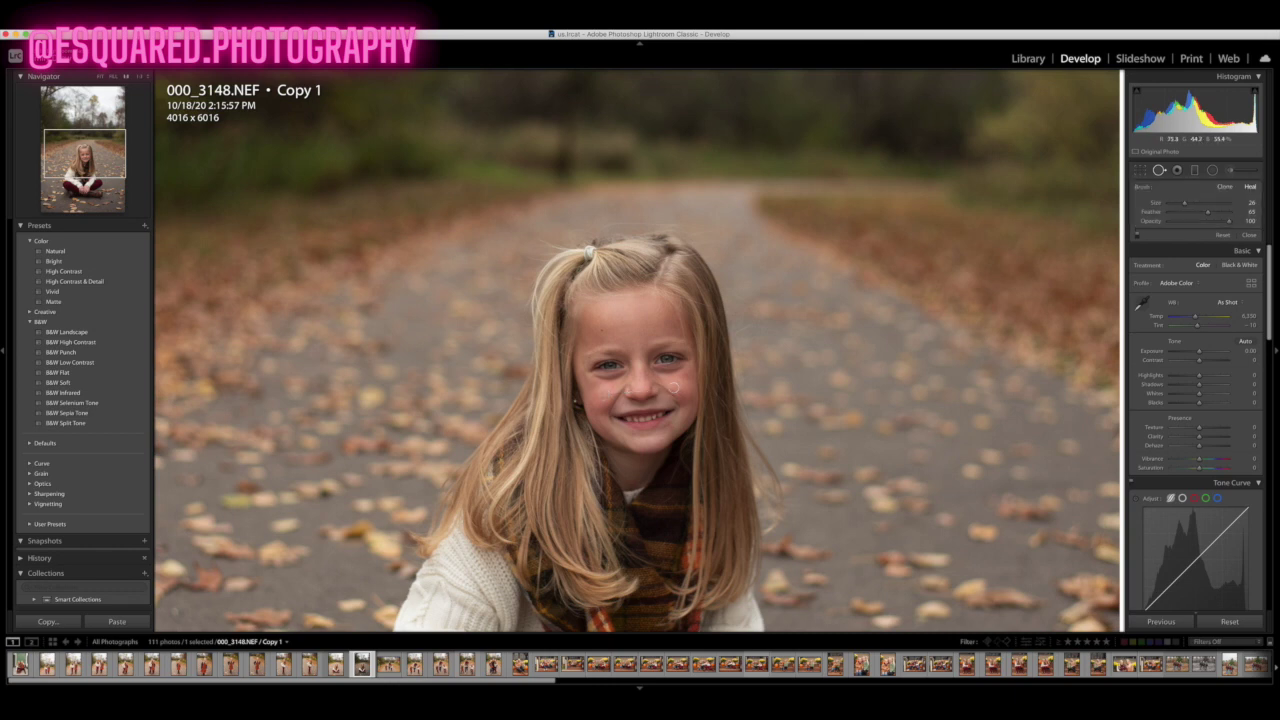
{"action": "key", "text": "q"}
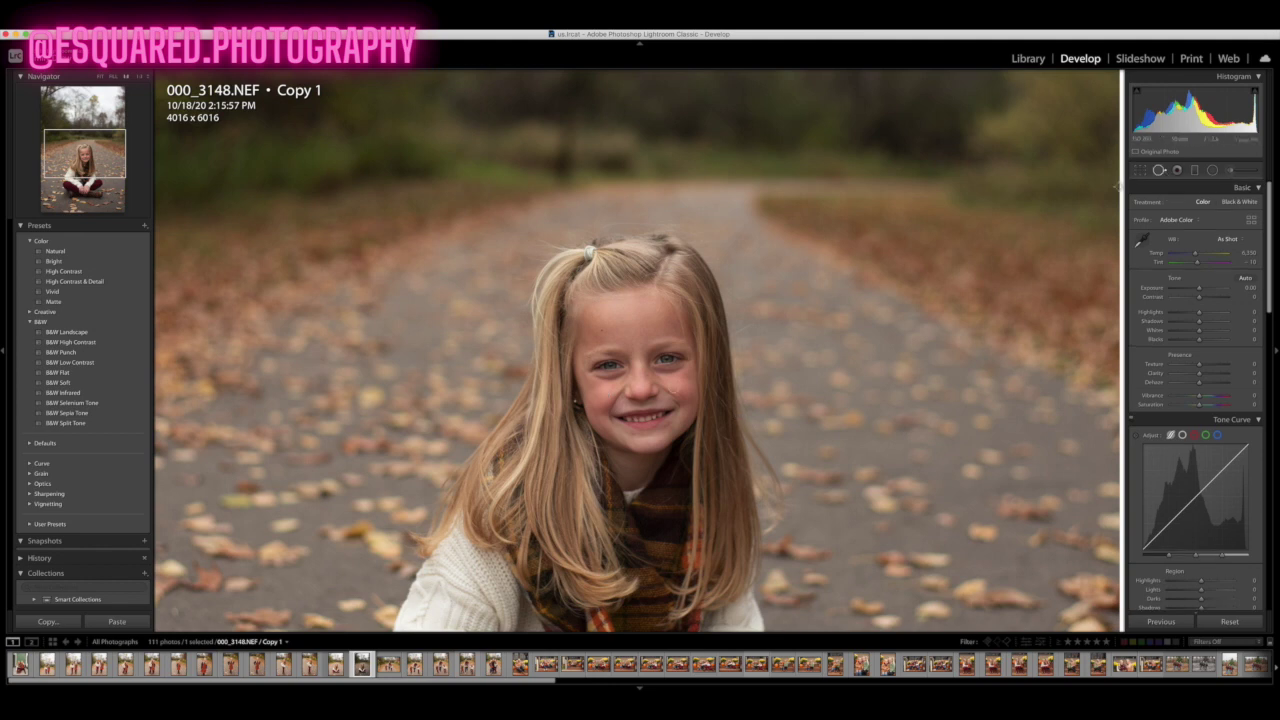
Heal a spot on the girl's nose, moving the sample area up to her forehead, and leave Spot Removal
{"action": "key", "text": "q"}
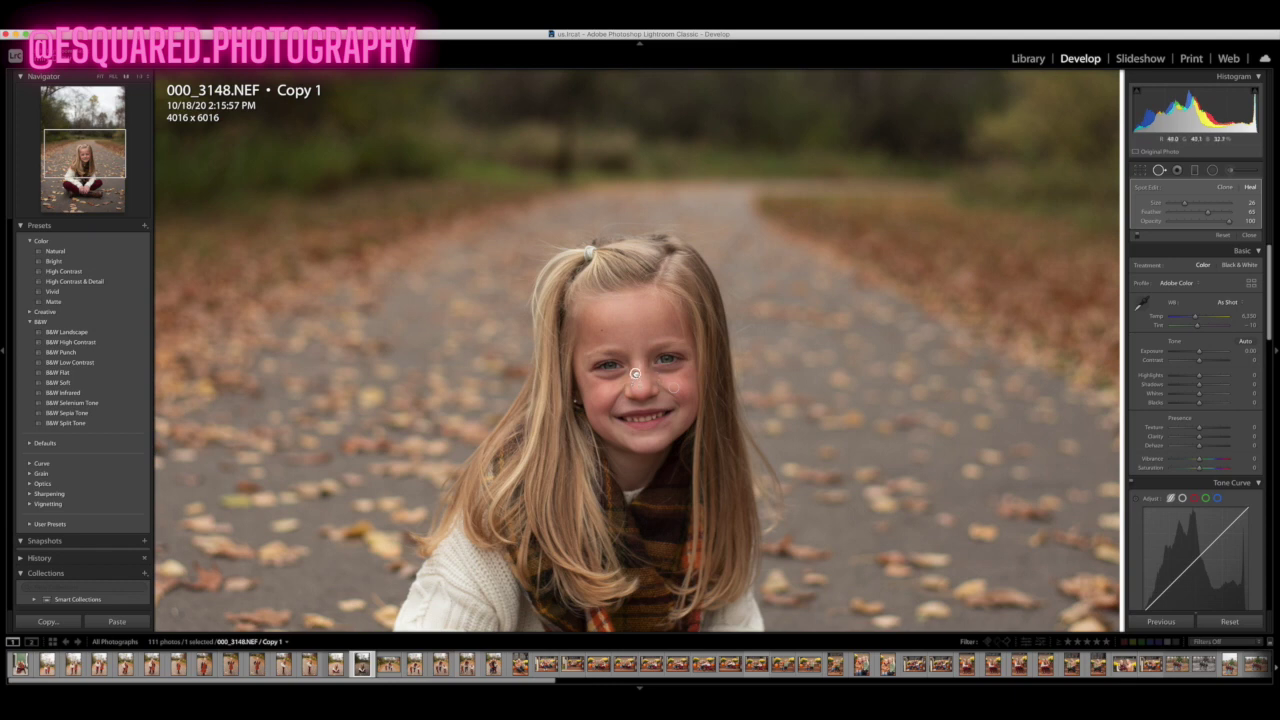
{"action": "mouse_move", "coordinate": [639, 359]}
{"action": "left_mouse_down"}
{"action": "mouse_move", "coordinate": [643, 300]}
{"action": "mouse_move", "coordinate": [625, 313]}
{"action": "left_mouse_up"}
{"action": "key", "text": "q"}
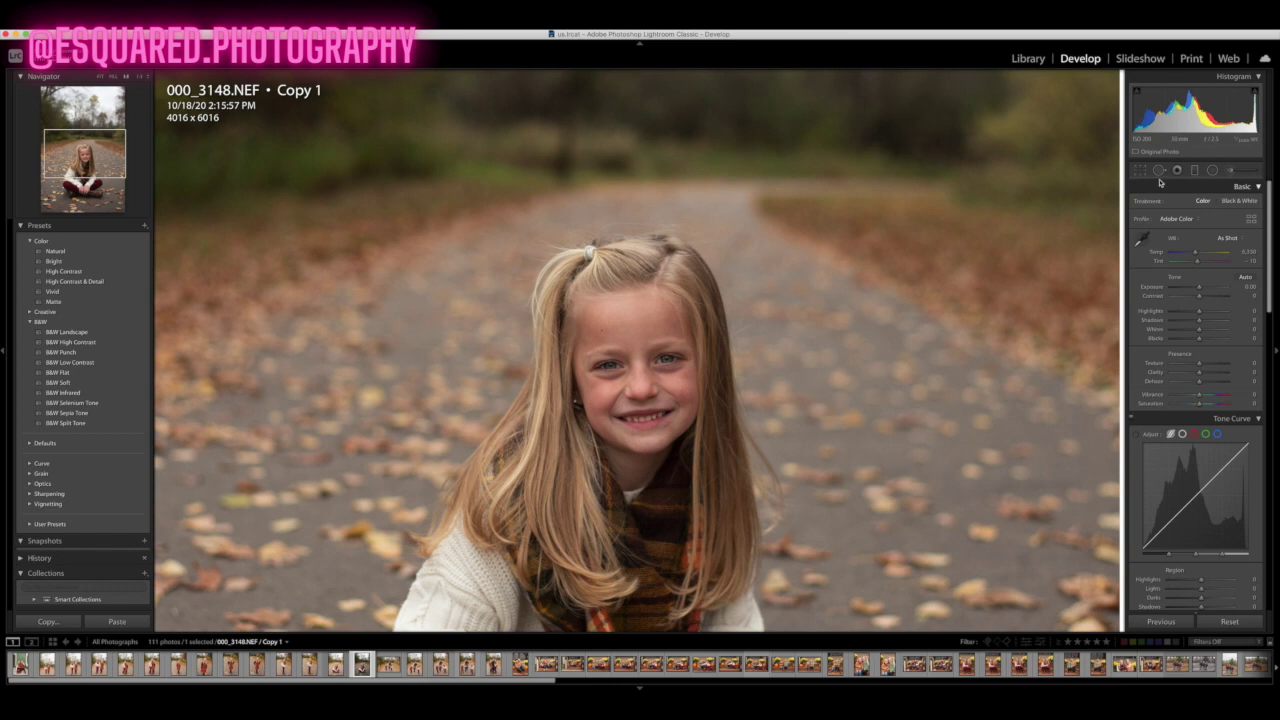
Heal the blemishes on the girl's chin and below the corner of her mouth, and leave Spot Removal
{"action": "key", "text": "q"}
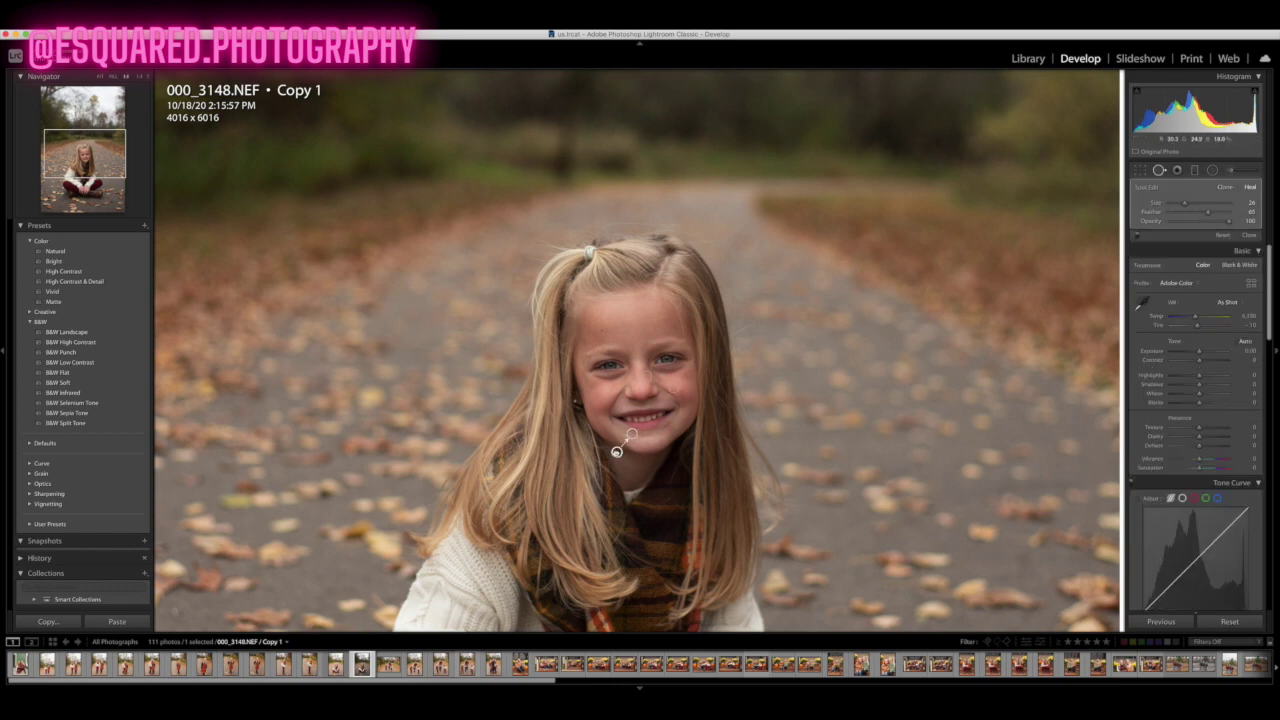
{"action": "key", "text": "q"}
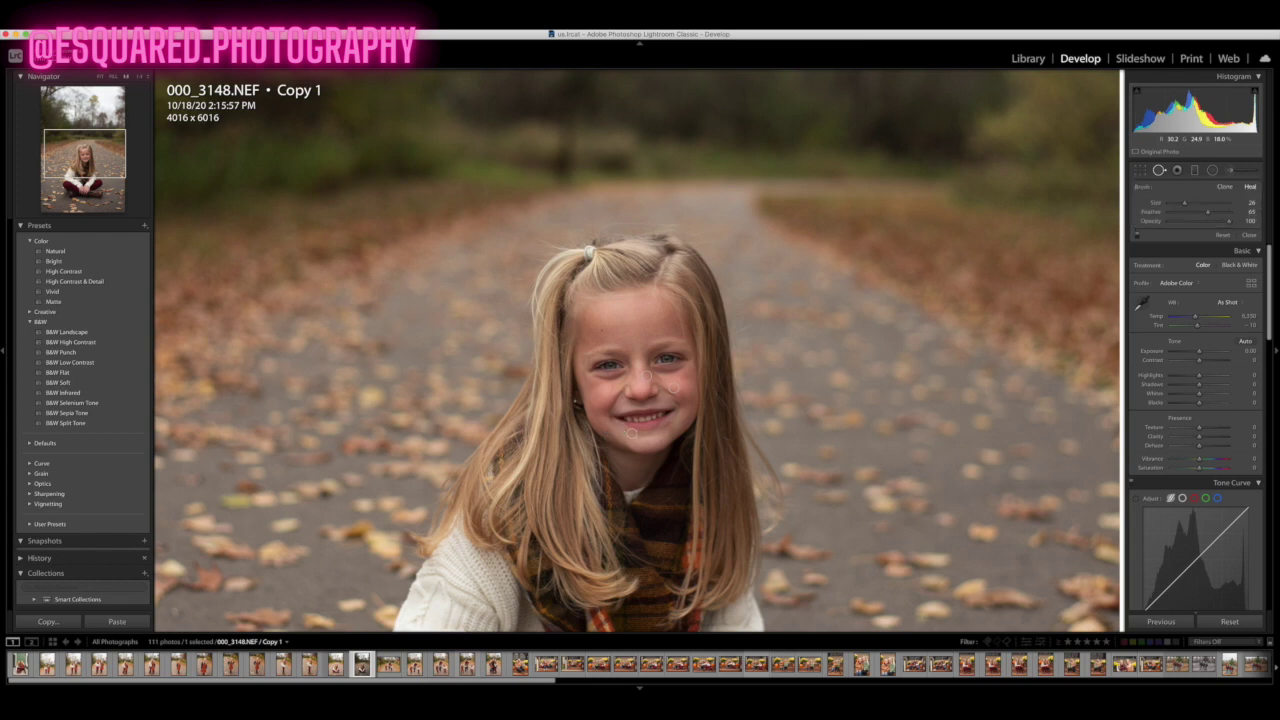
{"action": "key", "text": "q"}
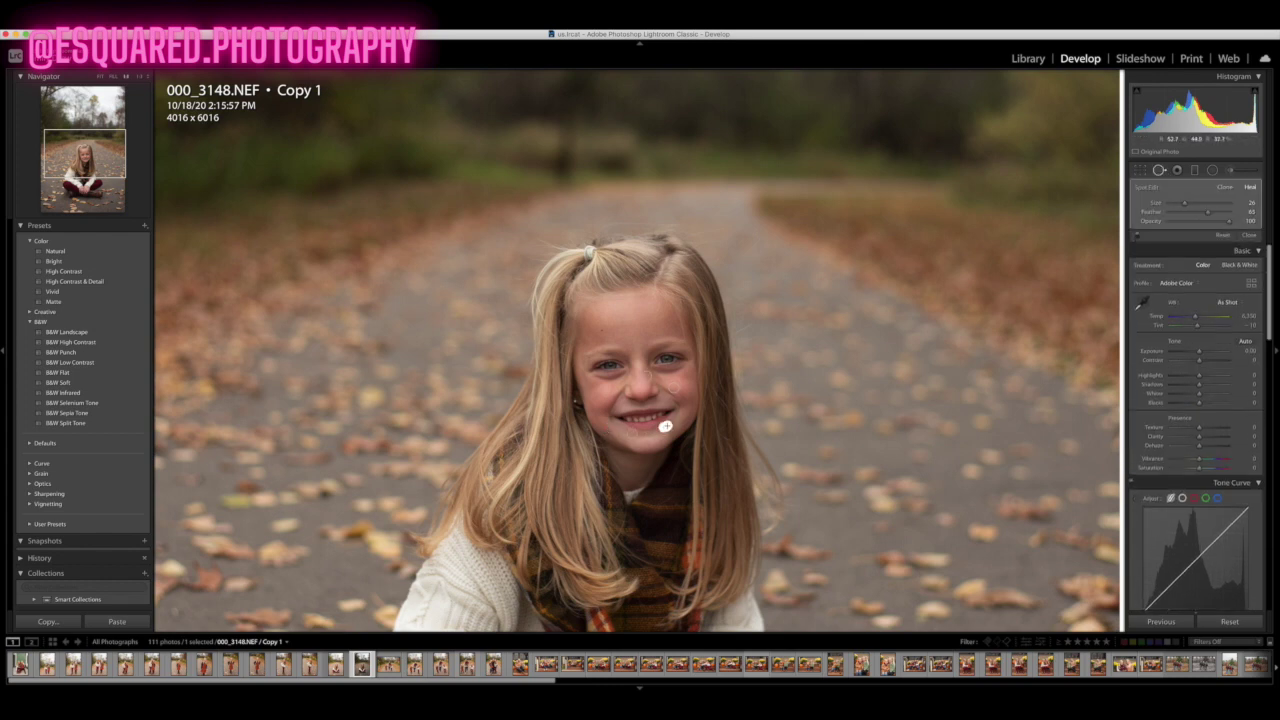
{"action": "left_click", "coordinate": [667, 425]}
{"action": "key", "text": "q"}
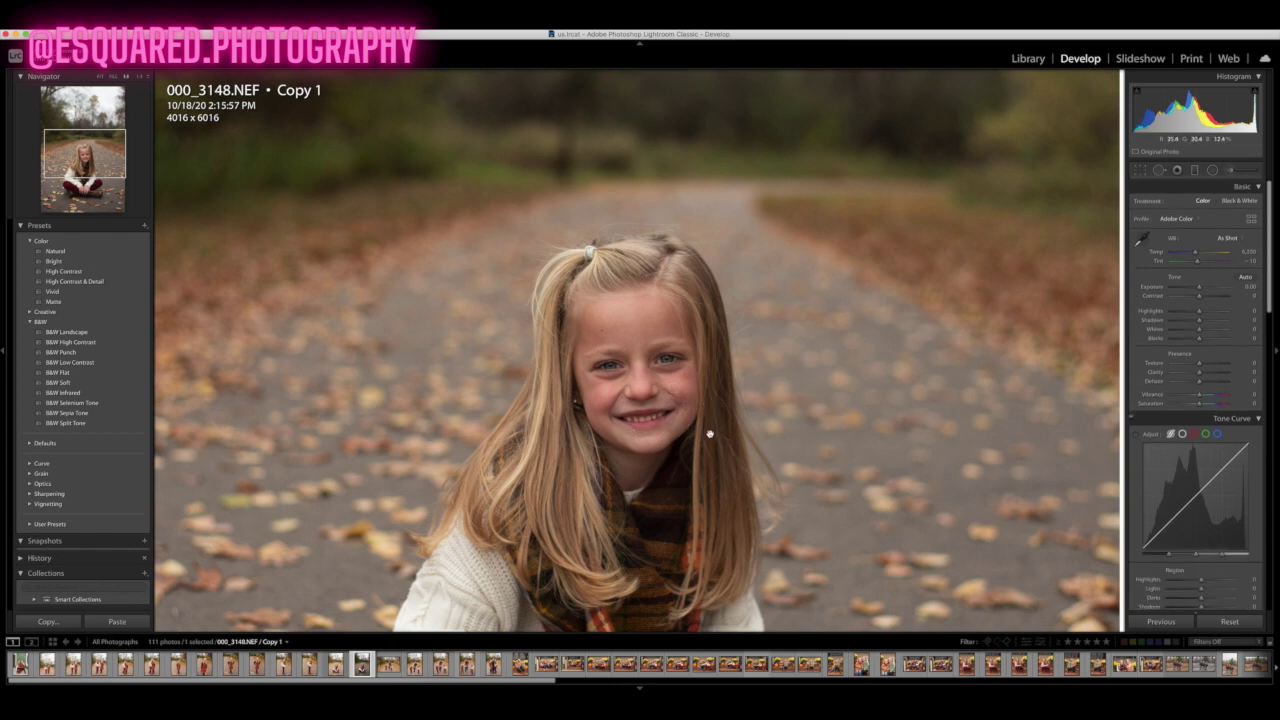
Heal the girl's forehead with one horizontal Spot Removal stroke and leave the tool
{"action": "left_click", "coordinate": [1159, 171]}
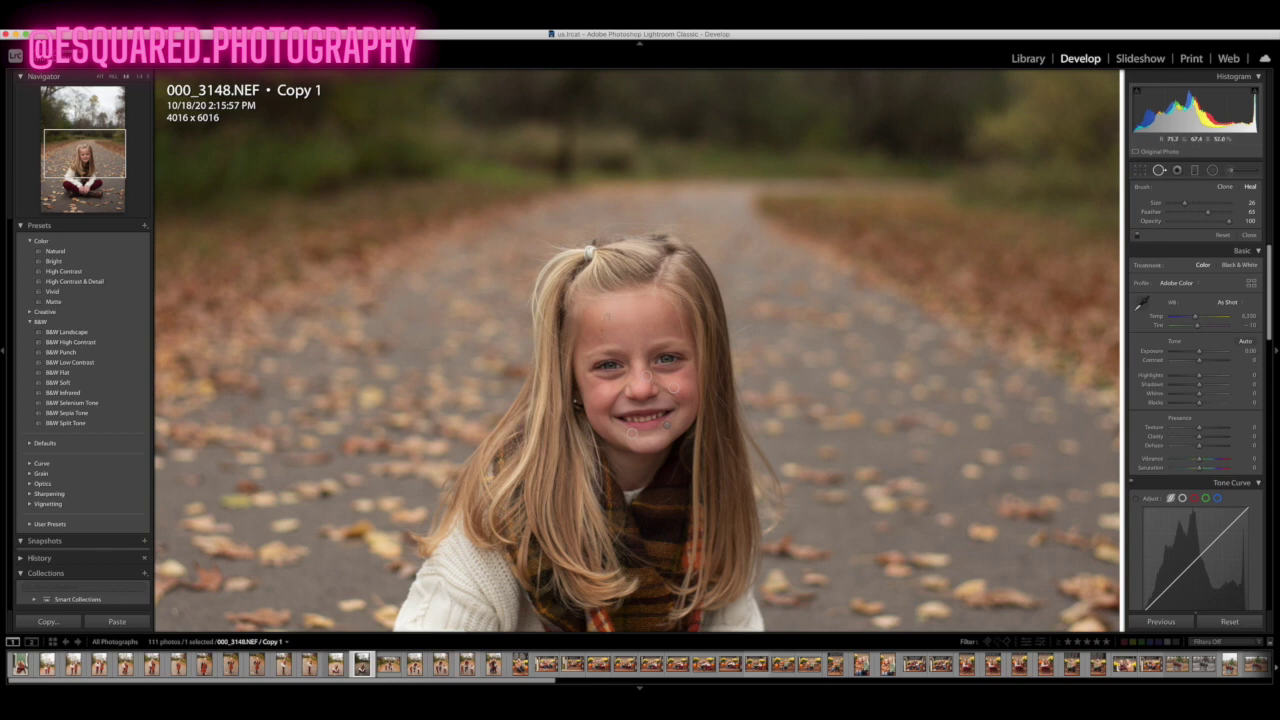
{"action": "left_click_drag", "start_coordinate": [604, 318], "coordinate": [648, 316]}
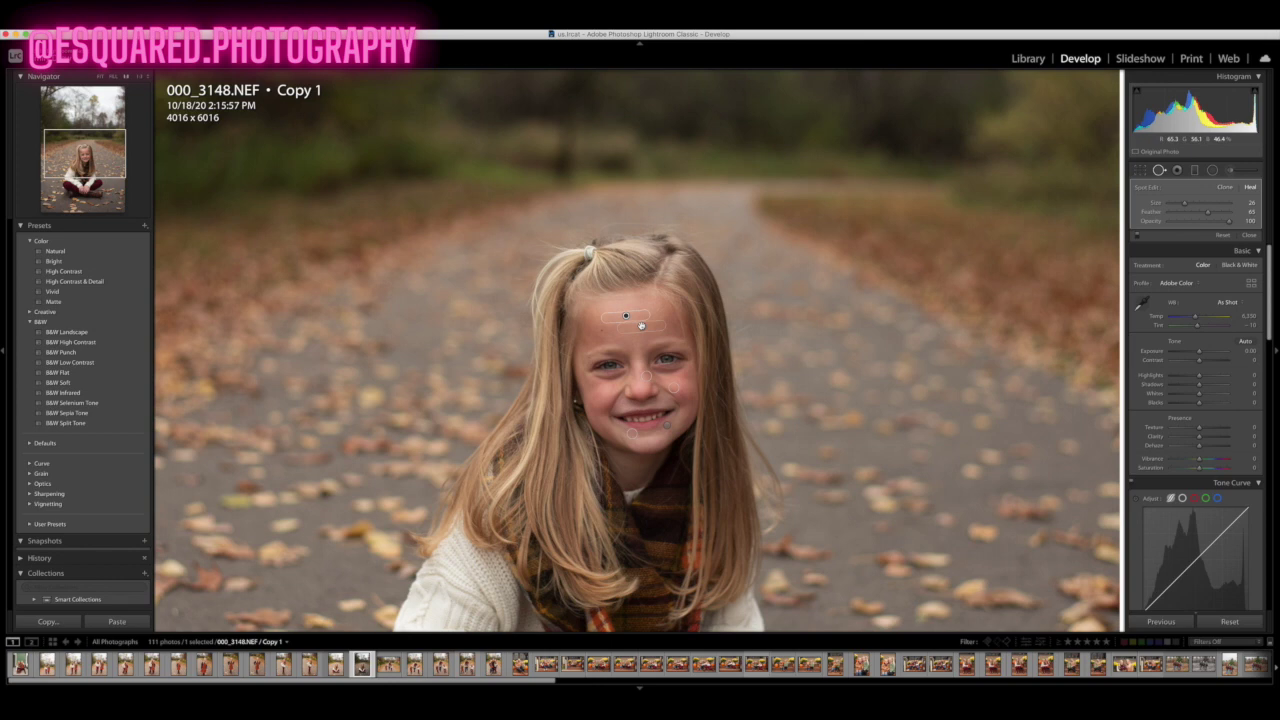
{"action": "key", "text": "Escape"}
{"action": "key", "text": "q"}
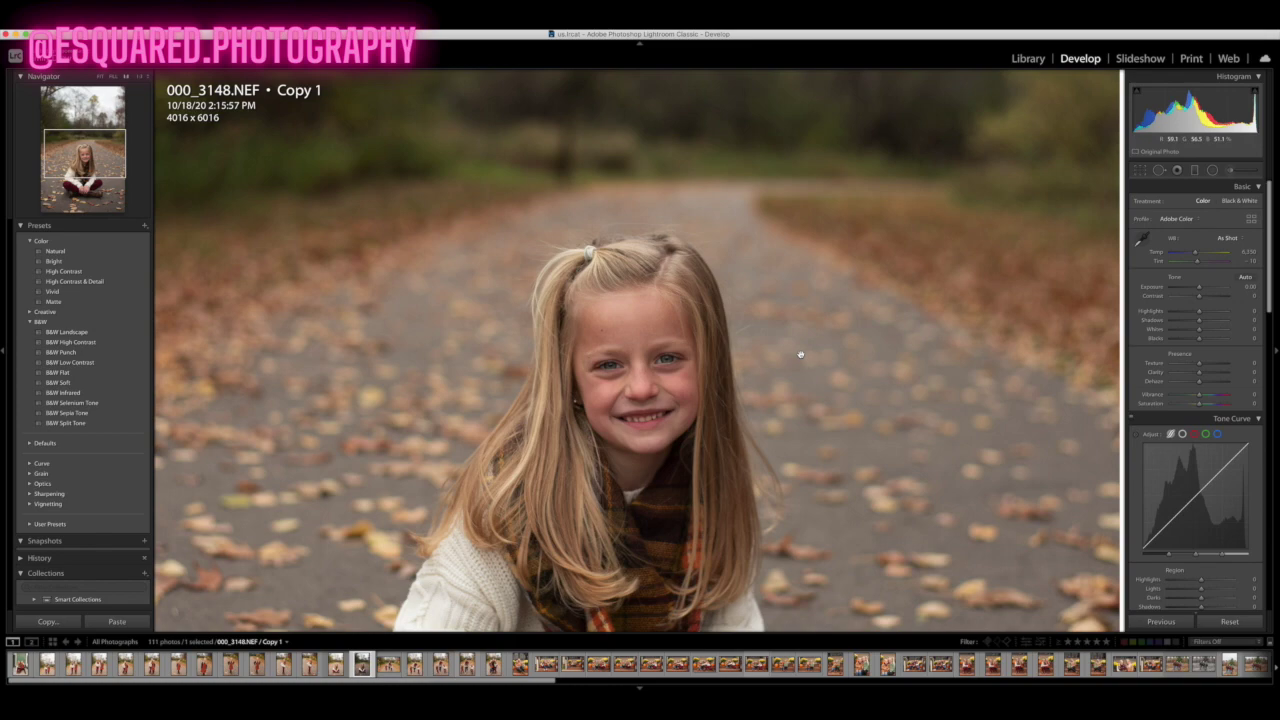
Check the whole portrait and compare the face close up in the before and after views
{"action": "left_click", "coordinate": [694, 382]}
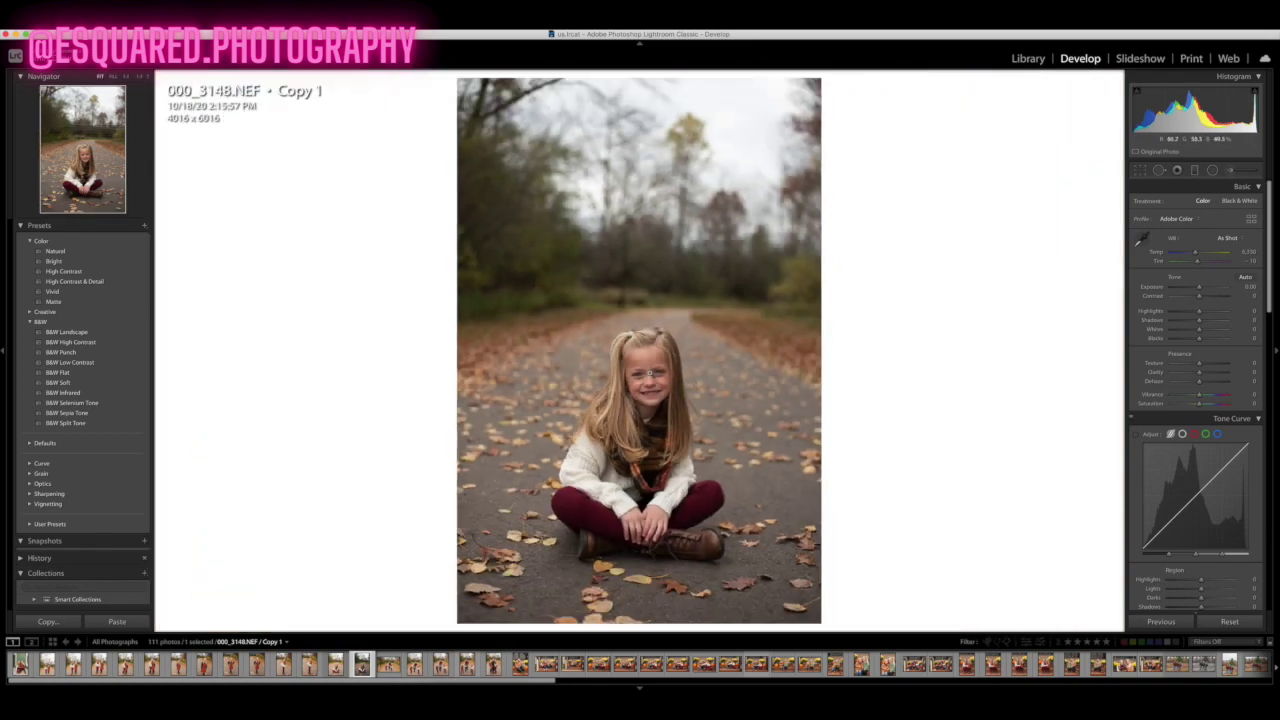
{"action": "left_click", "coordinate": [650, 372]}
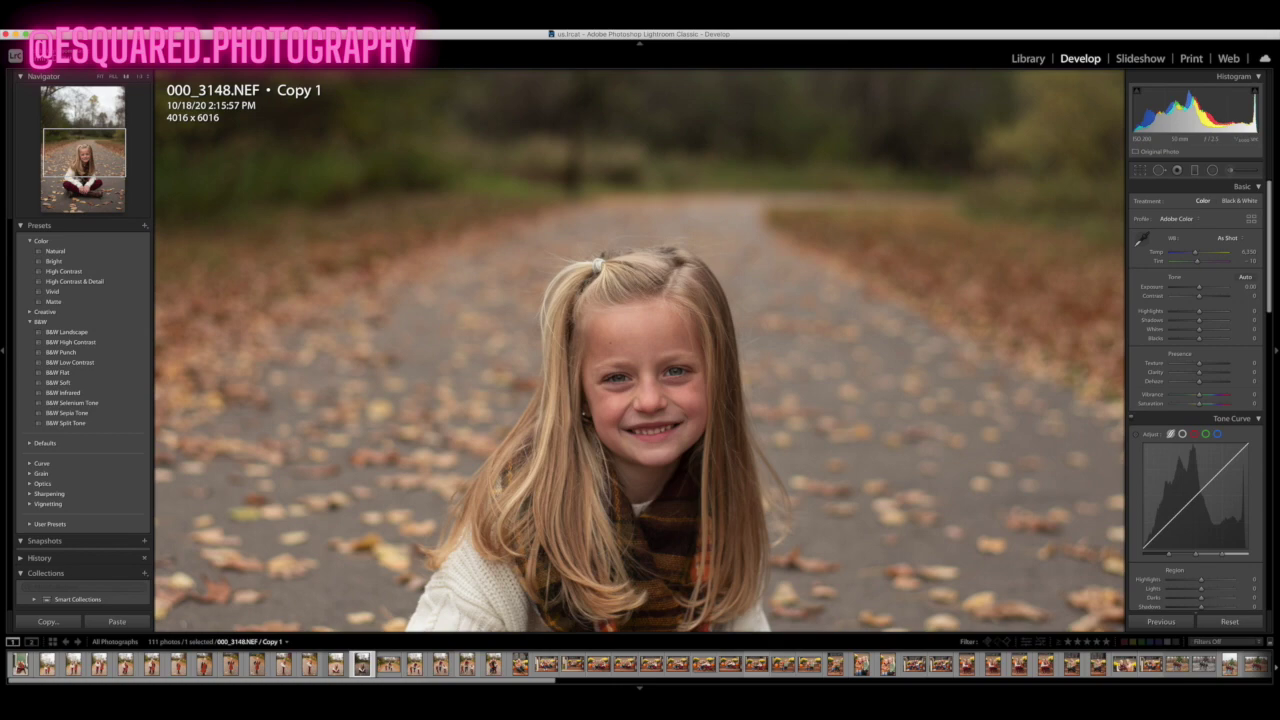
{"action": "key", "text": "backslash"}
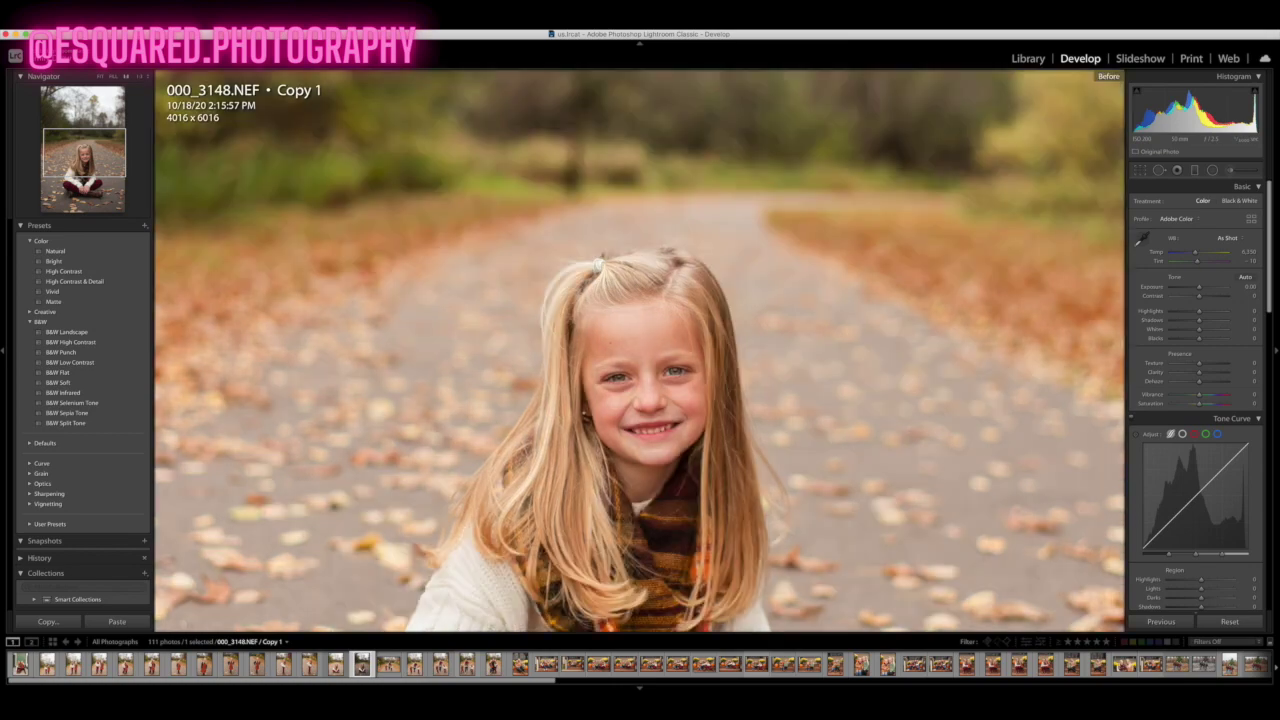
{"action": "key", "text": "backslash"}
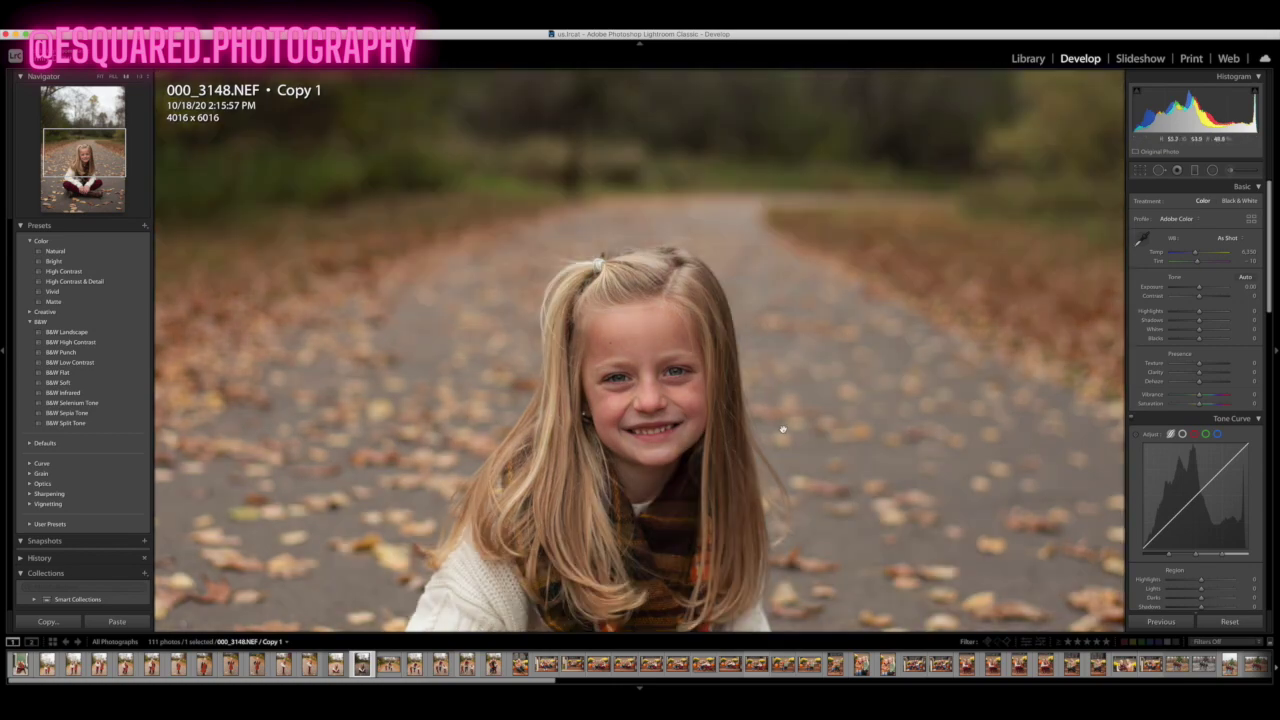
{"action": "key", "text": "backslash"}
{"action": "key", "text": "backslash"}
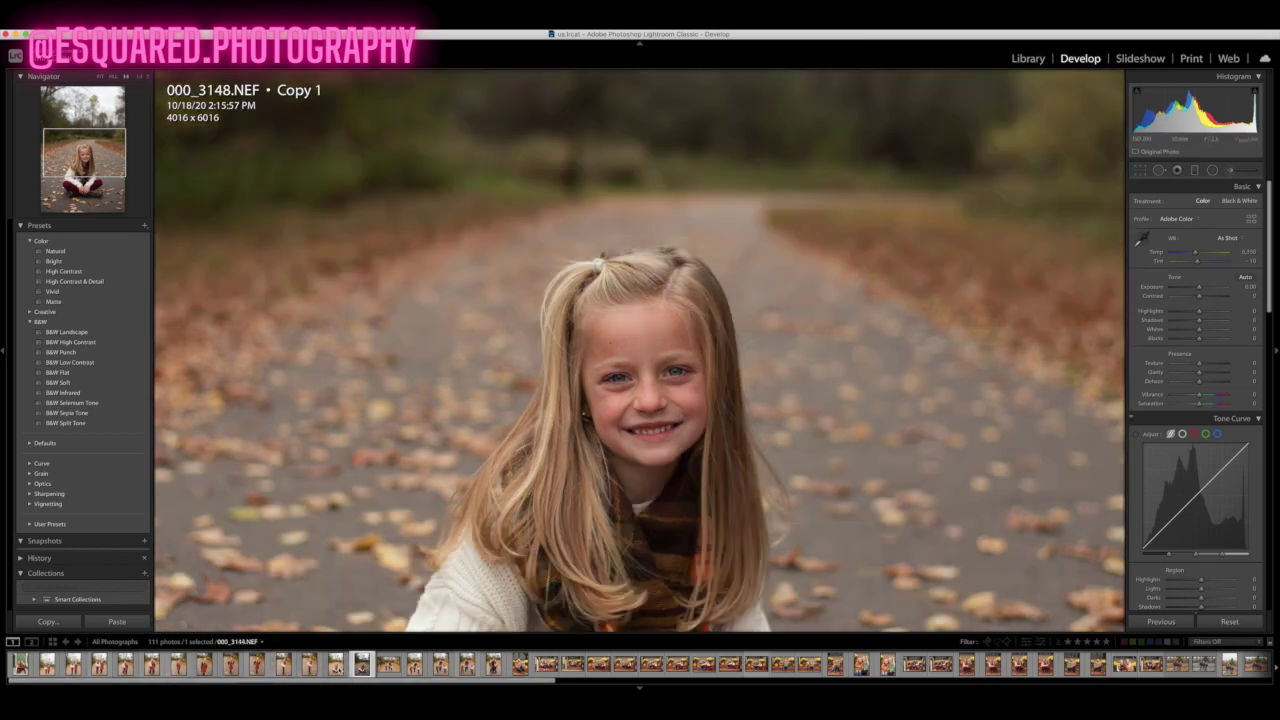
Reset all develop settings of the portrait and undo the reset
{"action": "left_click", "coordinate": [1242, 624]}
{"action": "key", "text": "super+z"}
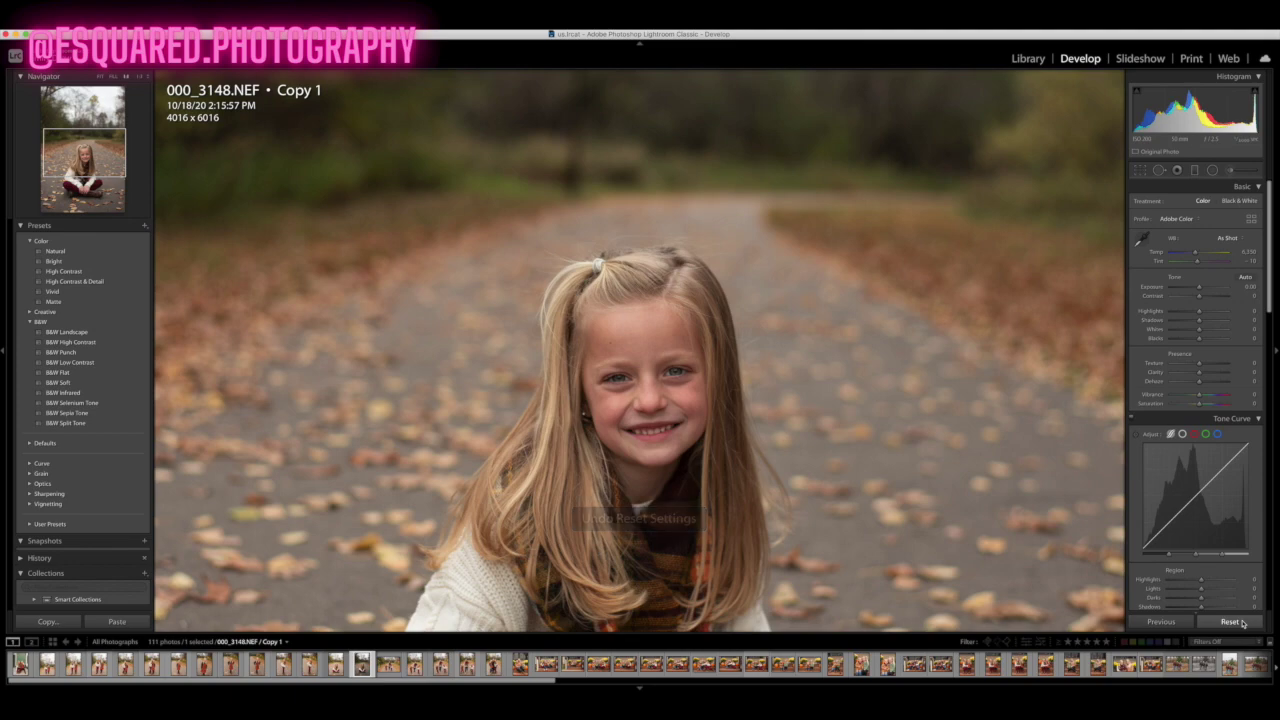
{"action": "left_click", "coordinate": [336, 665]}
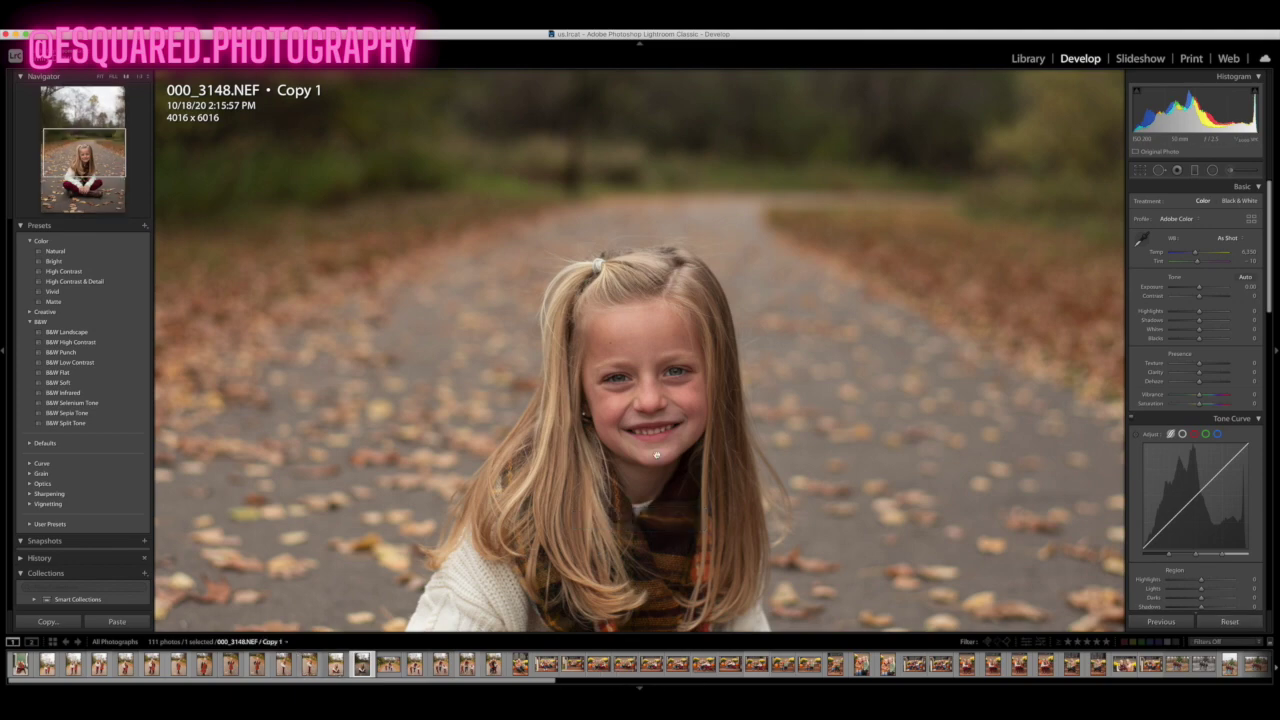